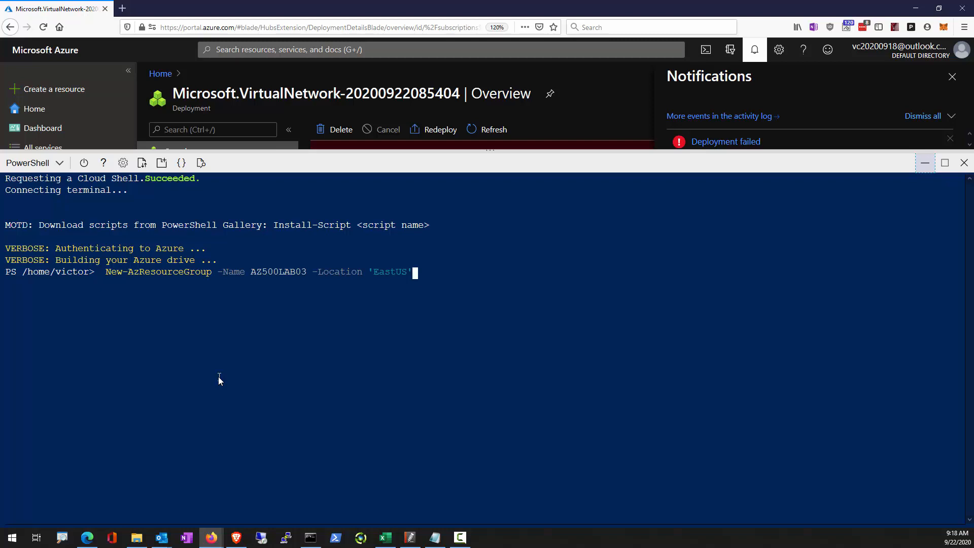
# Step: Create resource group AZ500LAB03 in EastUS and a randomly named StorageV2 account in it with SKU Standard_LRS, using PowerShell
pyautogui.press('Return')
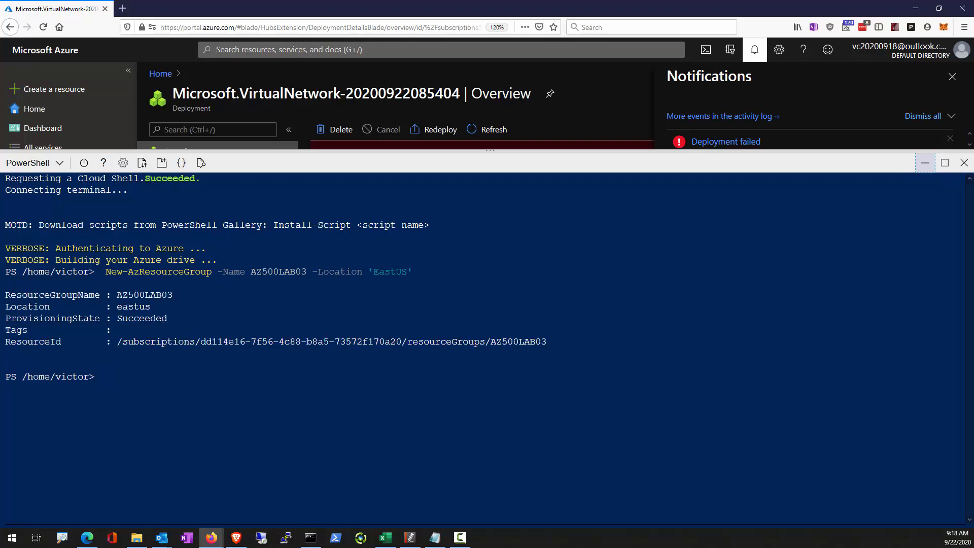
pyautogui.rightClick(160, 249)
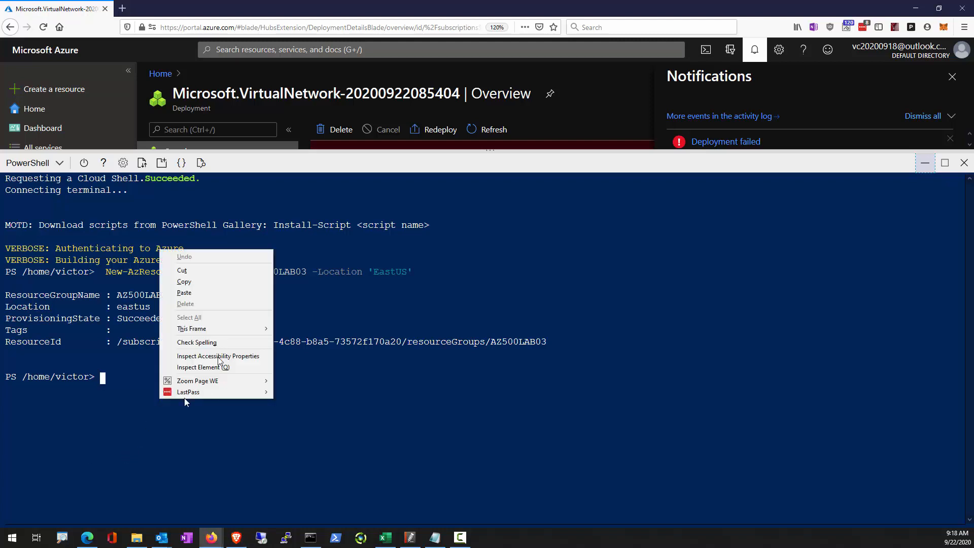
pyautogui.click(210, 291)
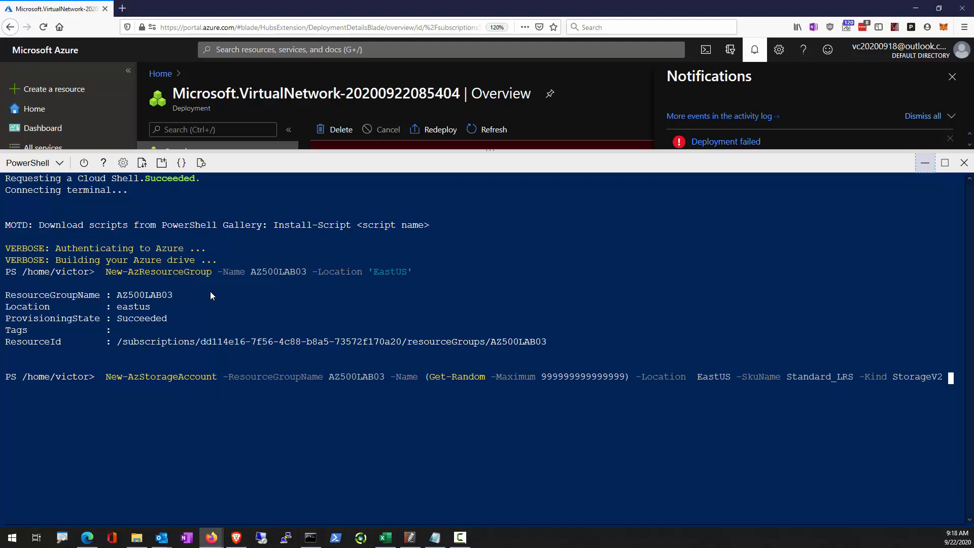
pyautogui.press('Return')
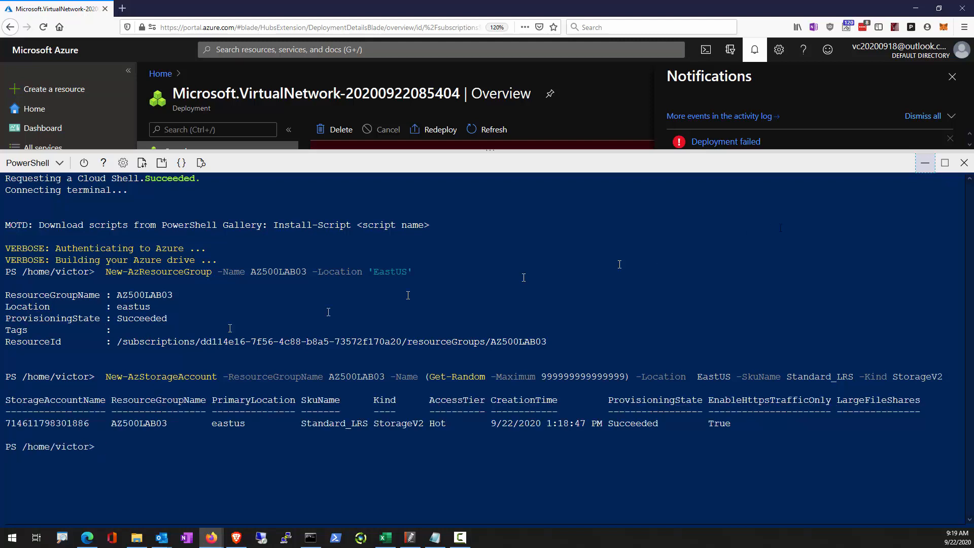
# Step: Put the notifications and Cloud Shell away and bring up the Locks settings of resource group AZ500LAB03
pyautogui.click(952, 76)
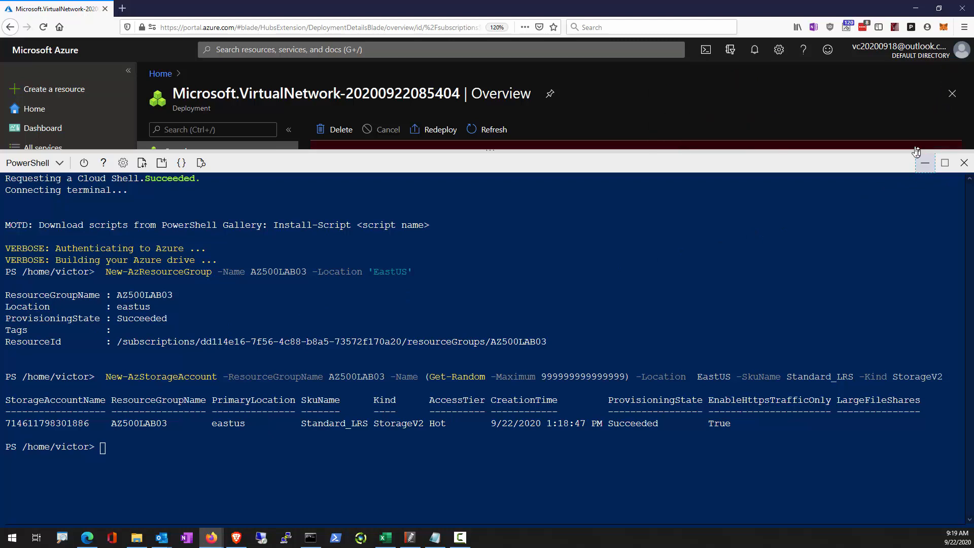
pyautogui.click(925, 162)
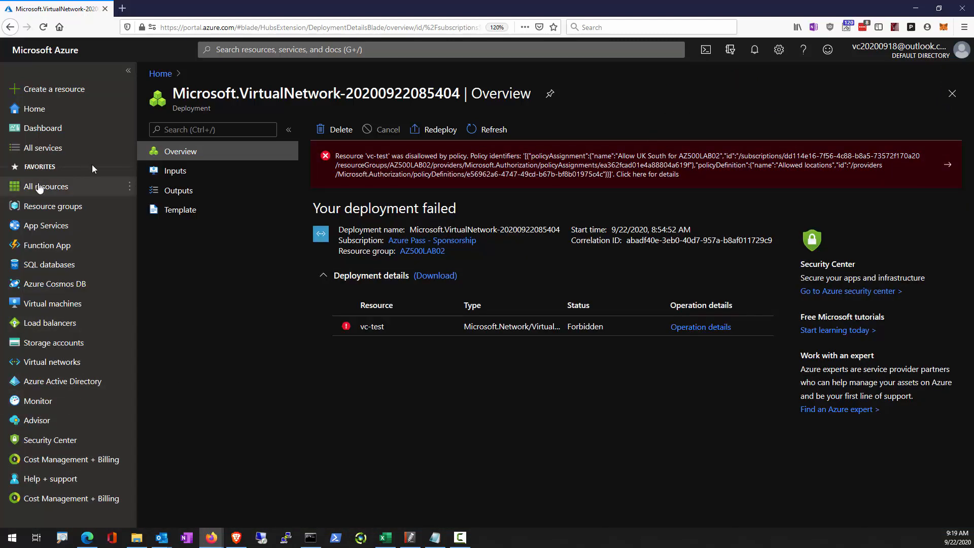
pyautogui.click(56, 206)
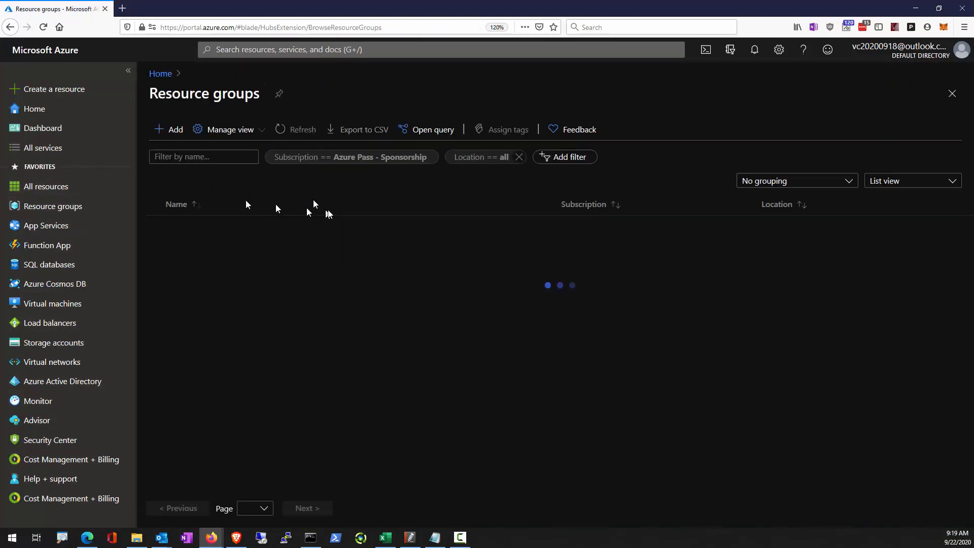
pyautogui.click(202, 224)
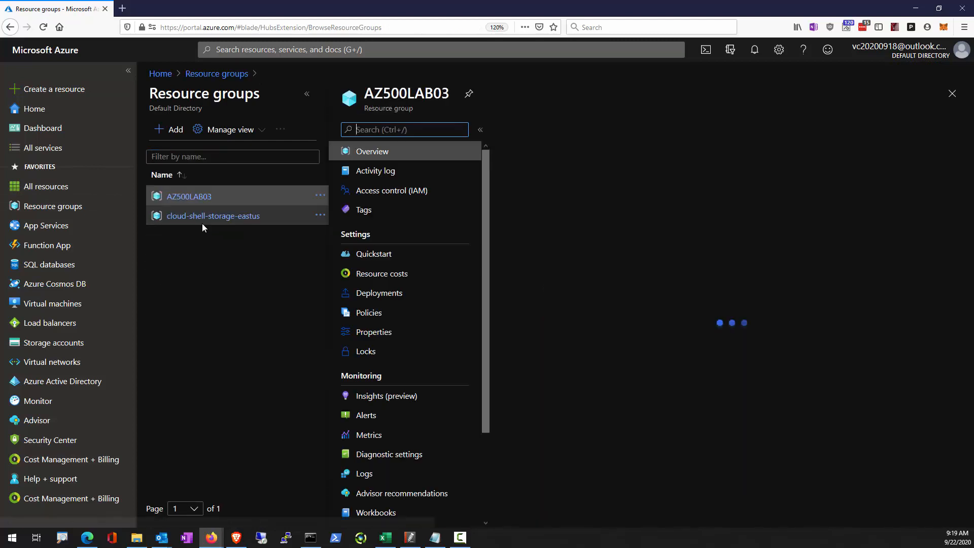
pyautogui.click(393, 134)
pyautogui.write('lock')
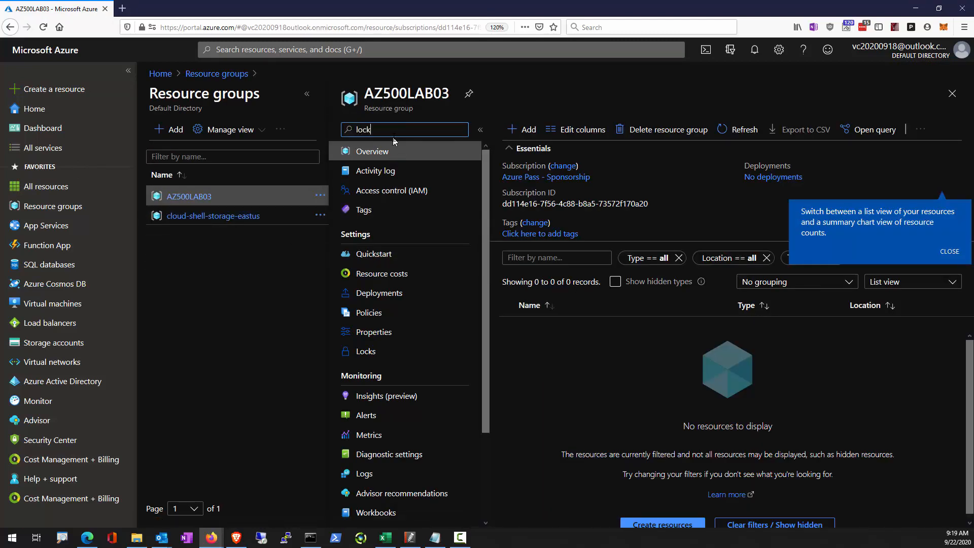
pyautogui.write('s')
pyautogui.click(365, 171)
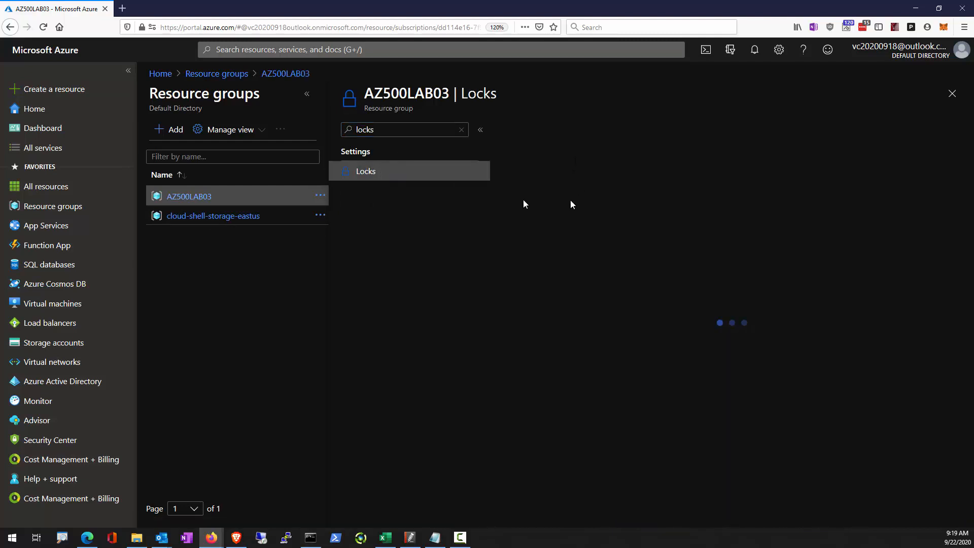
# Step: Add a lock named ReadOnly Lock with lock type Read-only to resource group AZ500LAB03
pyautogui.click(526, 130)
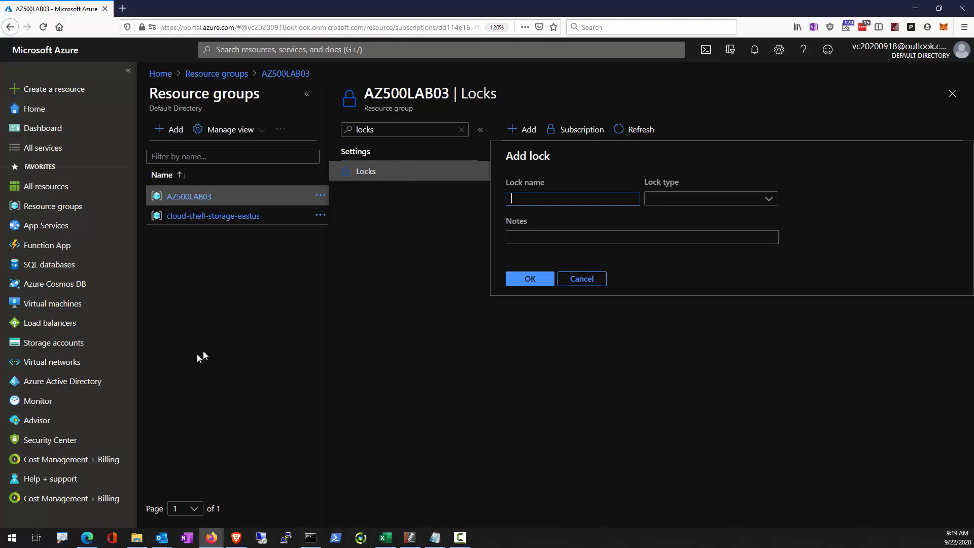
pyautogui.hotkey('alt', 'Tab')
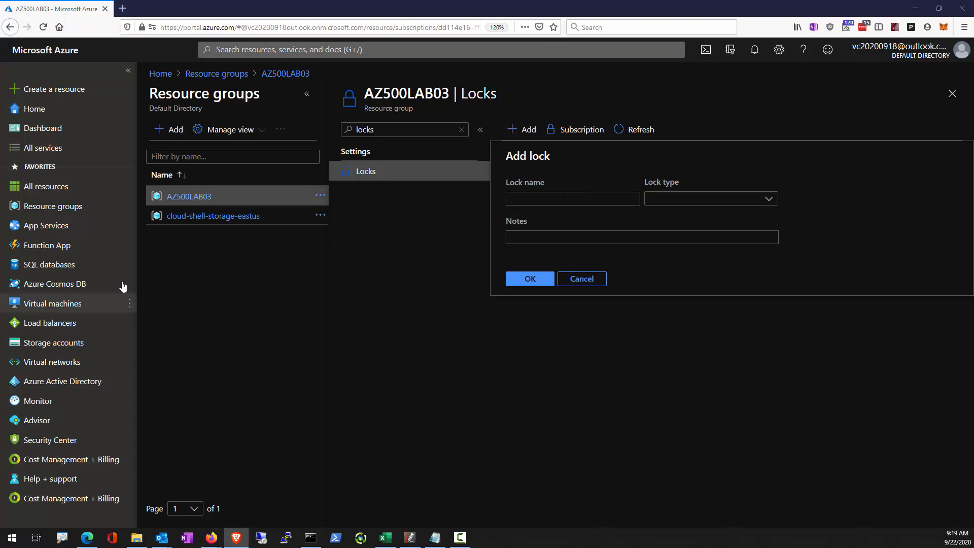
pyautogui.hotkey('alt', 'Tab')
pyautogui.write('ReadOnly Lock')
pyautogui.click(674, 199)
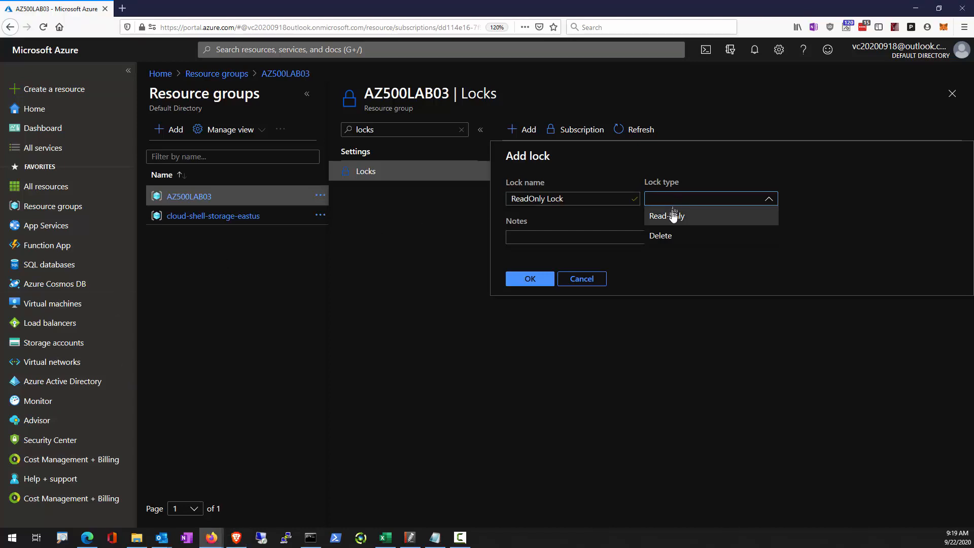
pyautogui.click(666, 215)
pyautogui.click(527, 287)
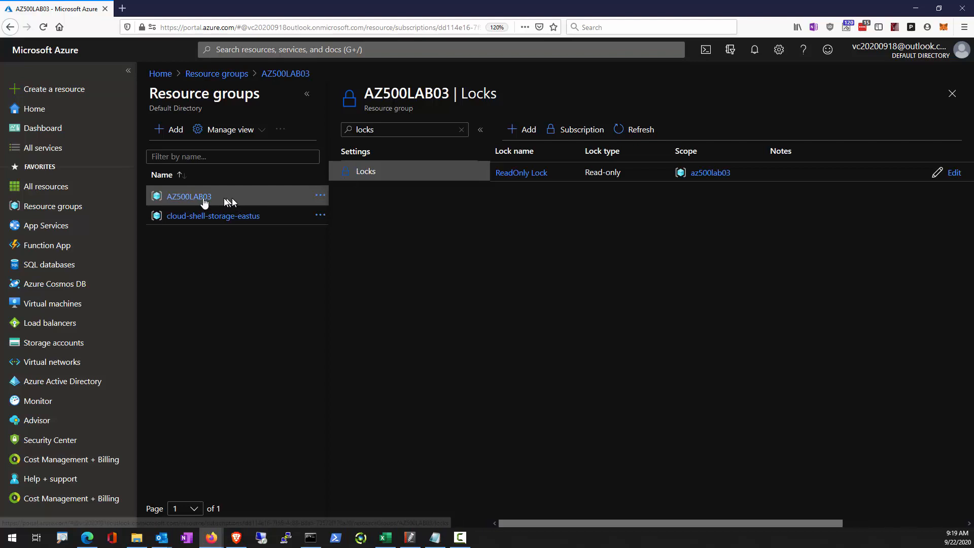
# Step: Examine the locks that apply to the storage account inside resource group AZ500LAB03
pyautogui.click(951, 96)
pyautogui.click(203, 225)
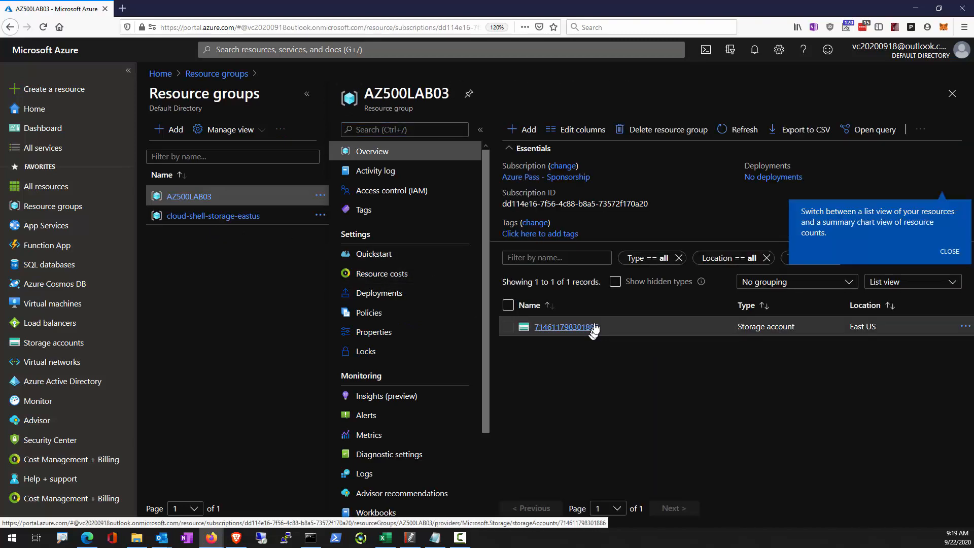
pyautogui.click(564, 326)
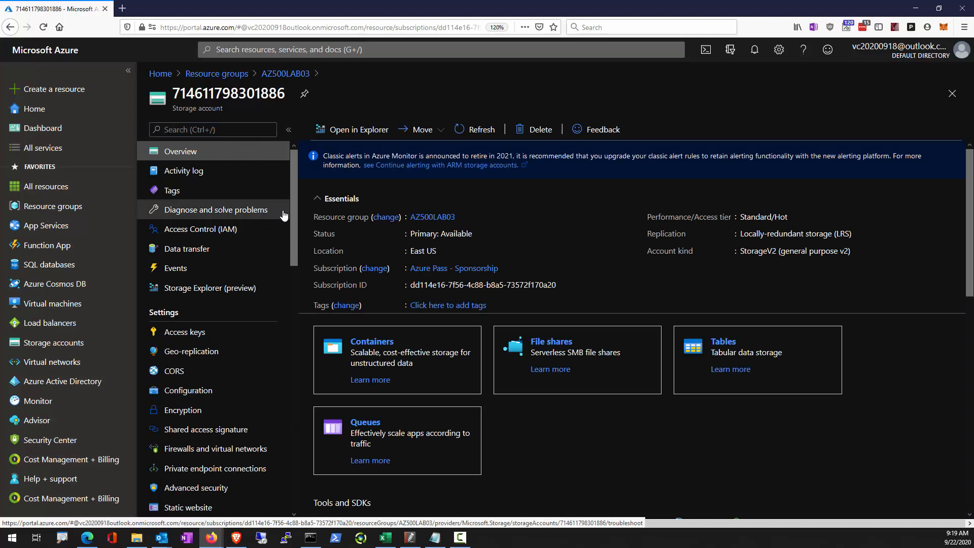
pyautogui.scroll(-2, 295, 209)
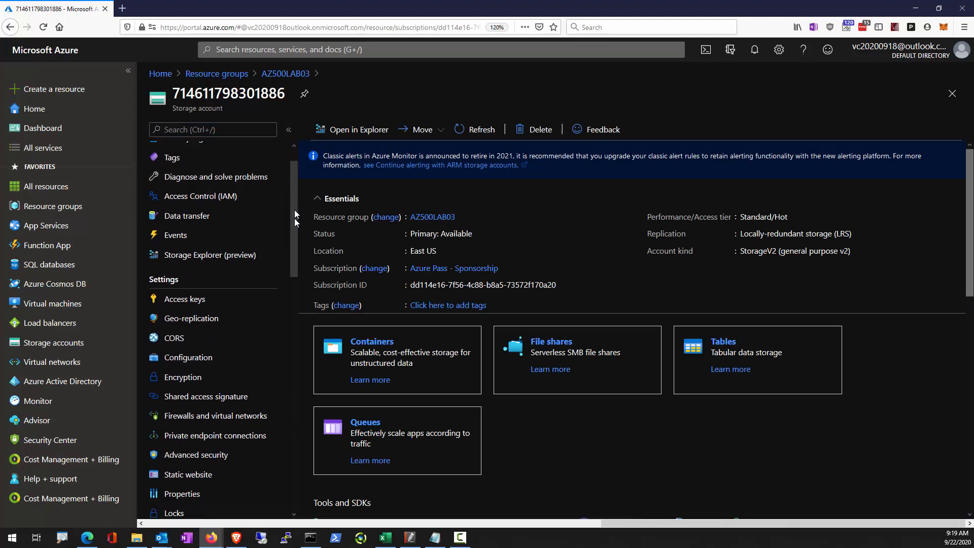
pyautogui.scroll(-1, 295, 219)
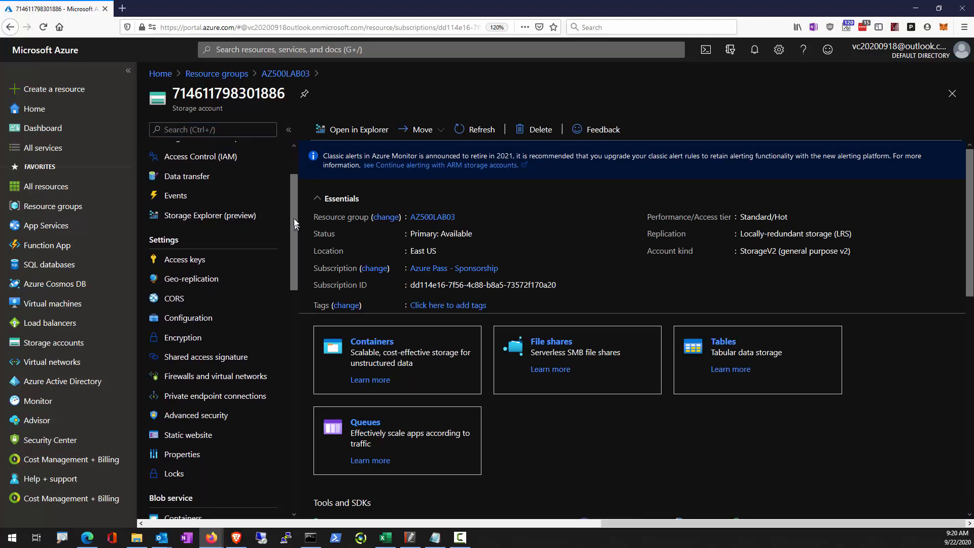
pyautogui.click(160, 483)
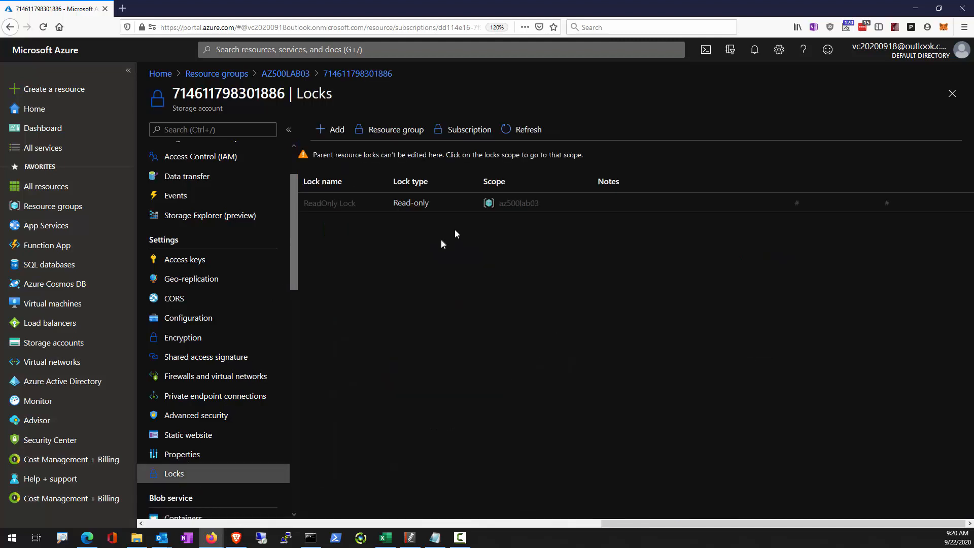
pyautogui.click(331, 130)
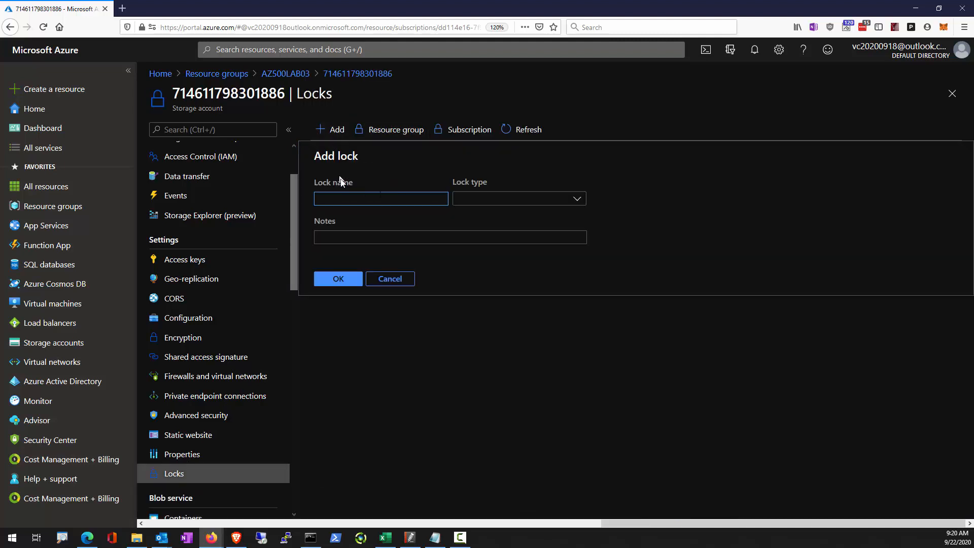
pyautogui.click(383, 279)
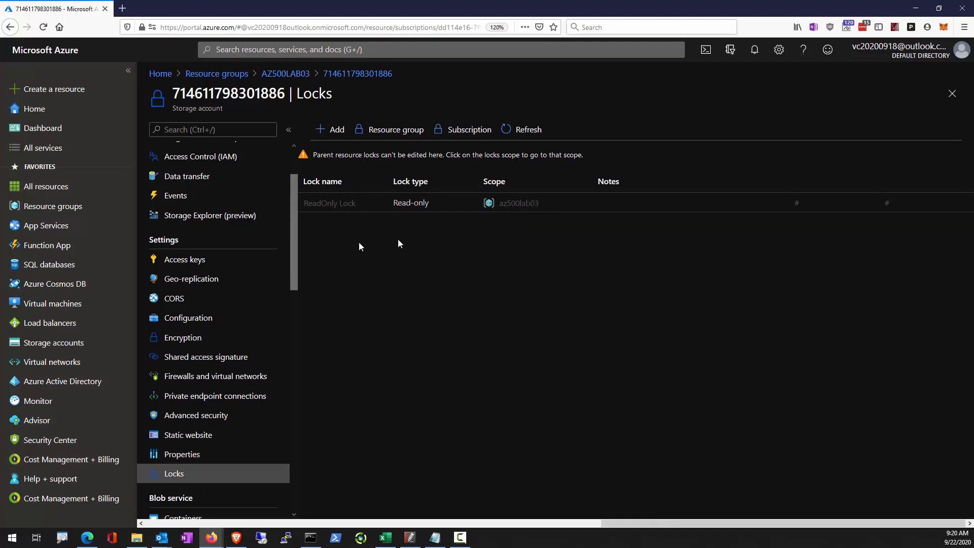
pyautogui.moveTo(522, 171); pyautogui.dragTo(568, 200)
pyautogui.press('Escape')
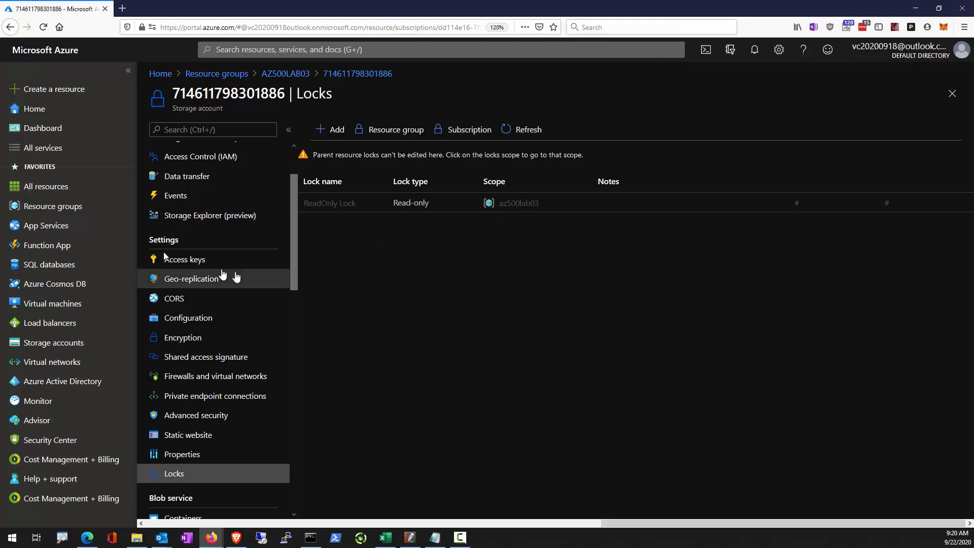
# Step: Try to set Secure transfer required to Disabled in the storage account's configuration and save it
pyautogui.click(185, 317)
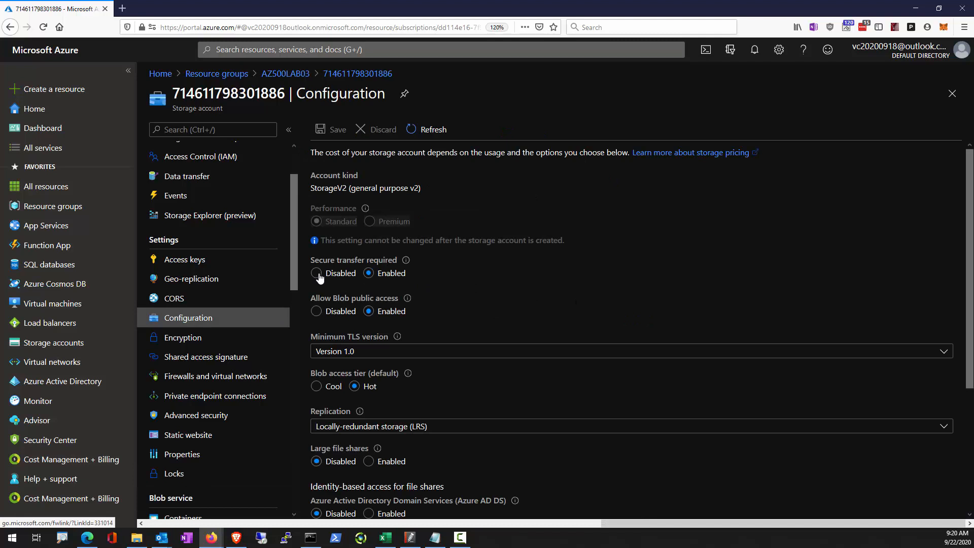
pyautogui.click(318, 275)
pyautogui.click(334, 130)
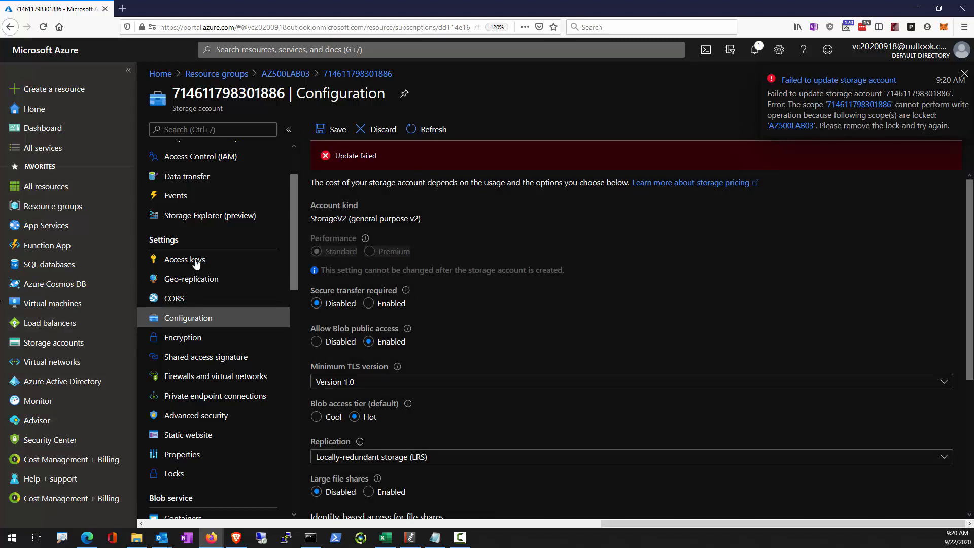
# Step: Check the storage account's locks and return to the Locks settings of the parent resource group AZ500LAB03
pyautogui.click(173, 473)
pyautogui.click(472, 235)
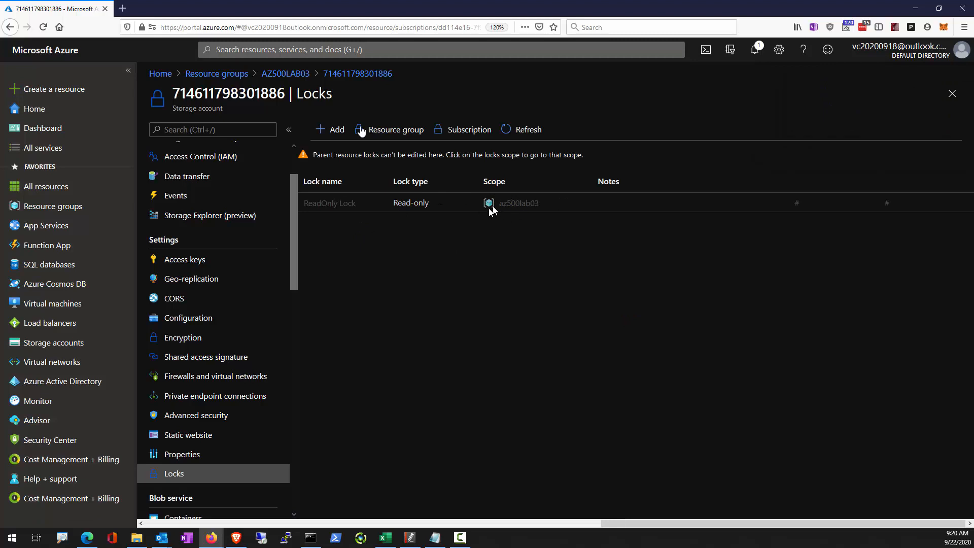
pyautogui.click(285, 74)
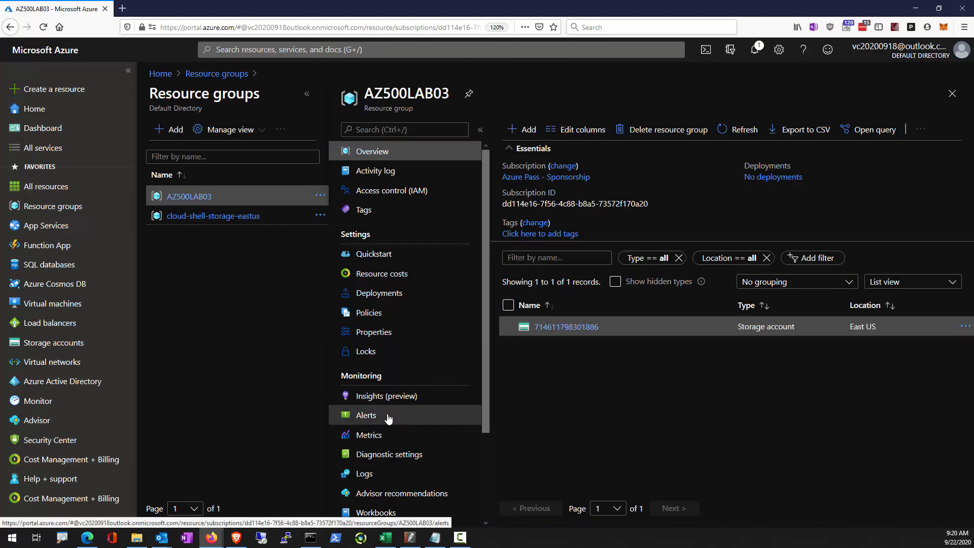
pyautogui.scroll(-3, 390, 432)
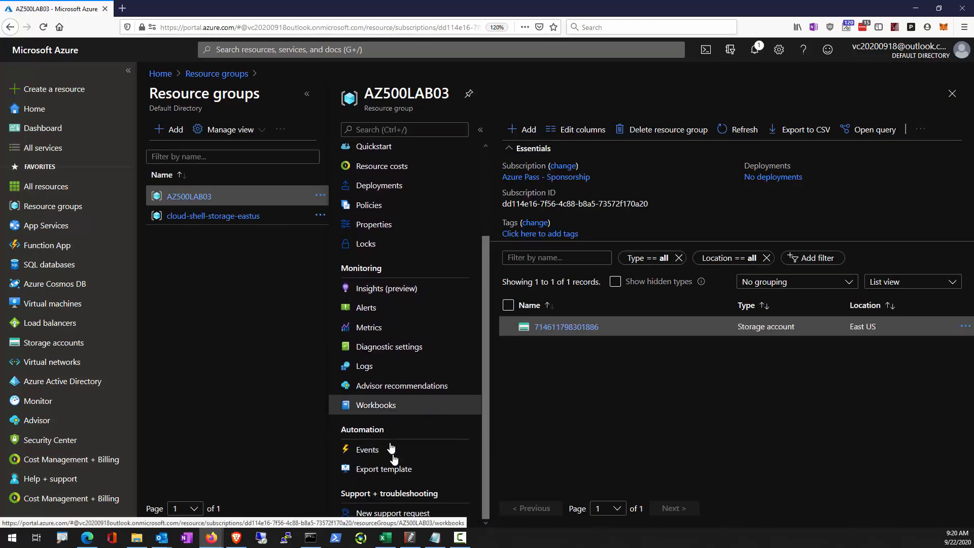
pyautogui.scroll(2, 395, 459)
pyautogui.click(382, 311)
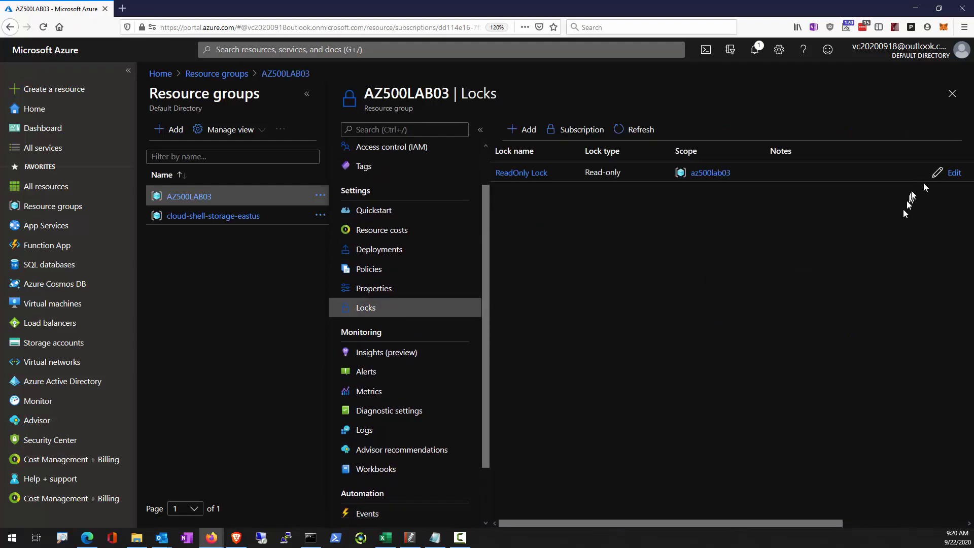
# Step: Delete the ReadOnly Lock from resource group AZ500LAB03
pyautogui.click(949, 175)
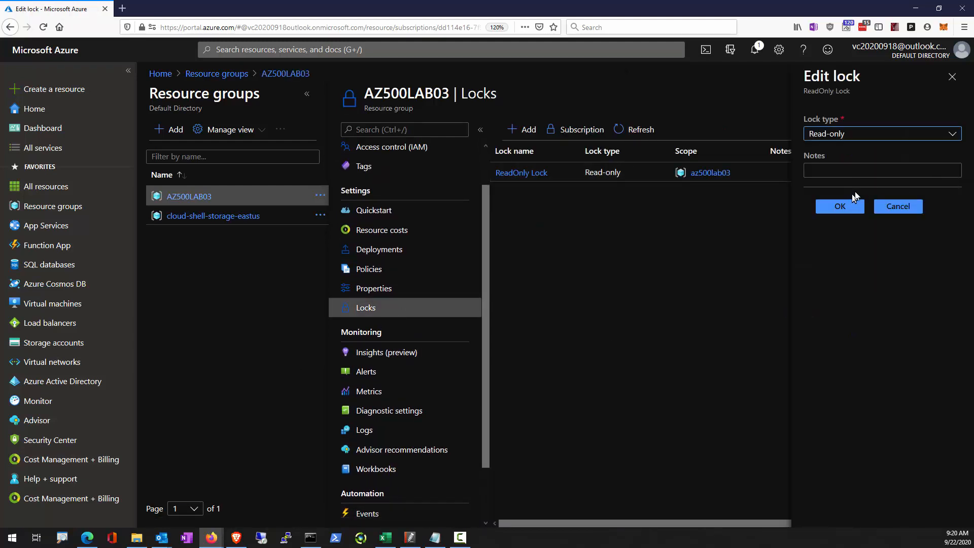
pyautogui.click(880, 207)
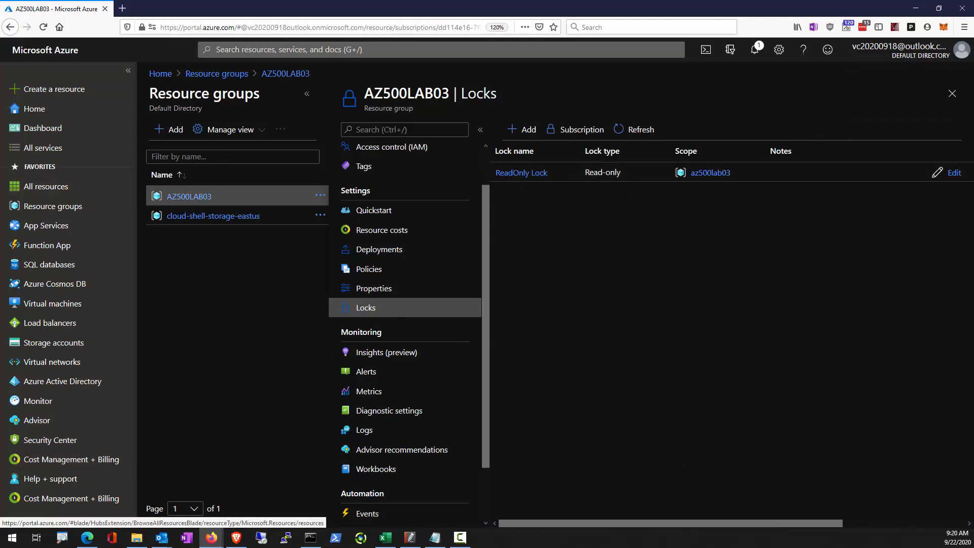
pyautogui.moveTo(610, 523); pyautogui.dragTo(806, 510)
pyautogui.click(909, 175)
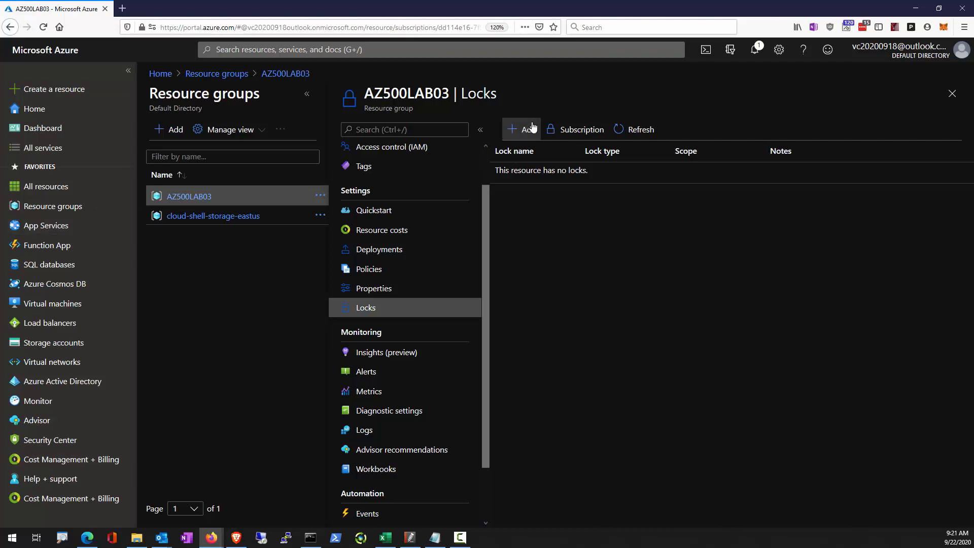
# Step: Add a lock named Delete Lock with lock type Delete to resource group AZ500LAB03
pyautogui.click(532, 127)
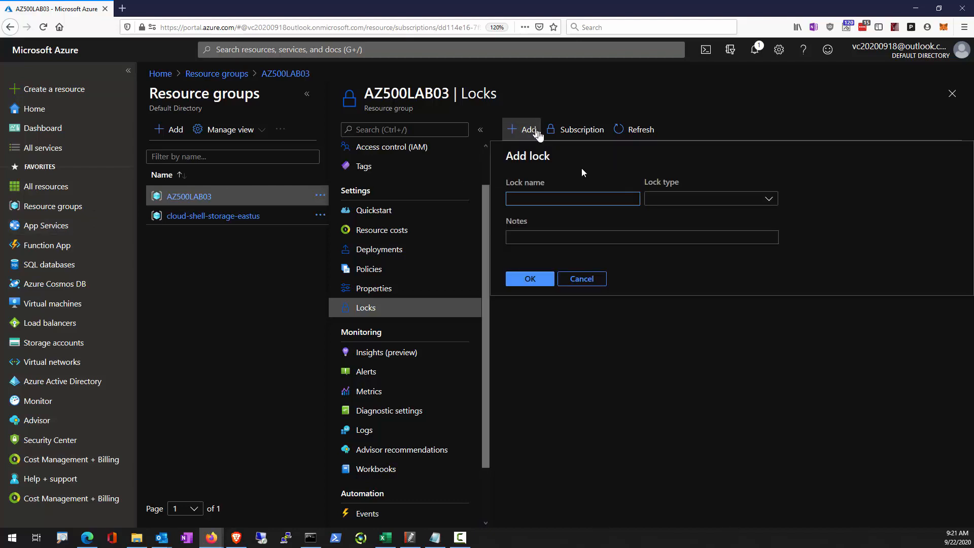
pyautogui.hotkey('alt', 'Tab')
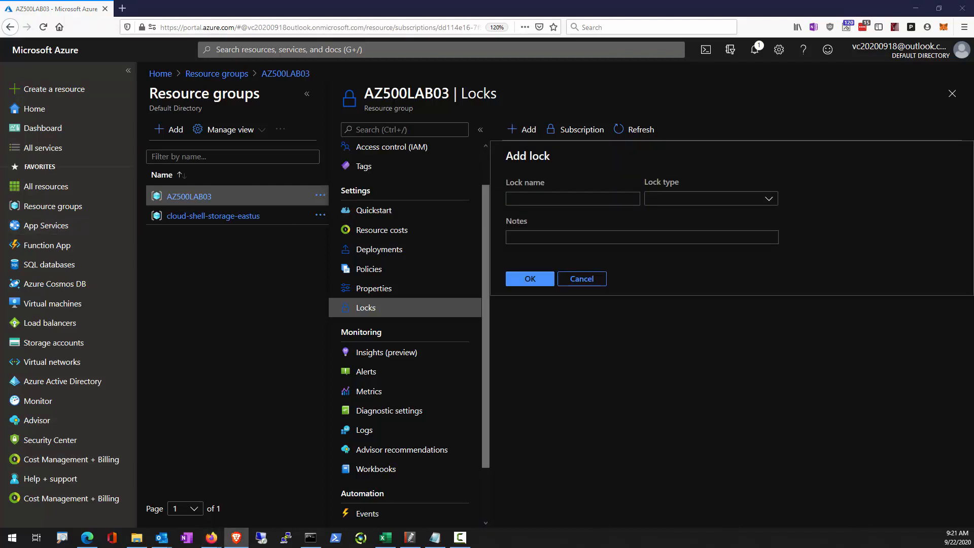
pyautogui.click(614, 201)
pyautogui.write('Delete Lock')
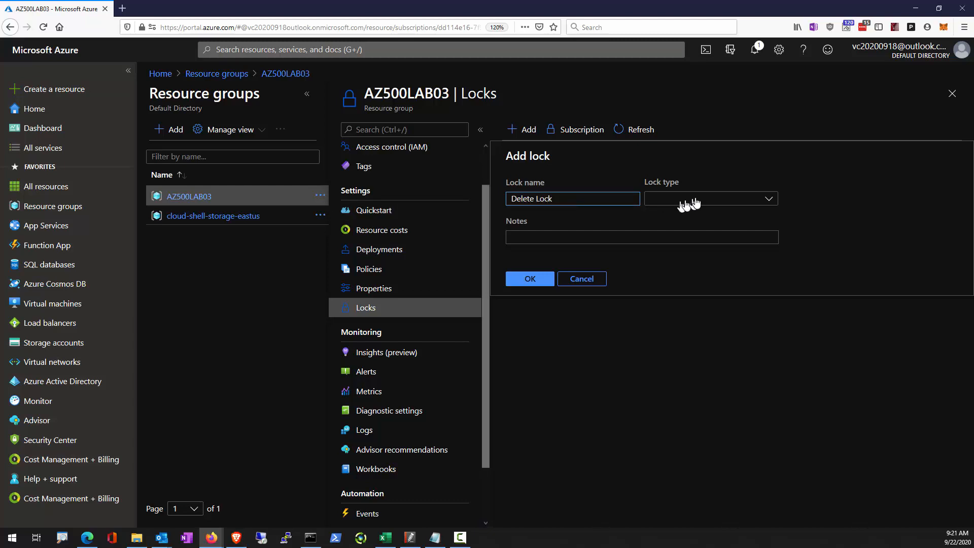
pyautogui.click(696, 200)
pyautogui.click(688, 235)
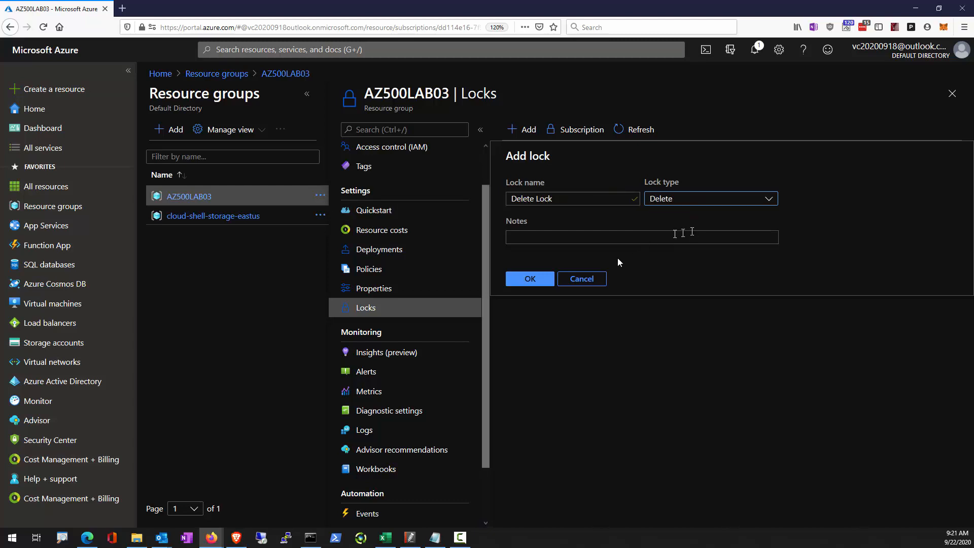
pyautogui.click(543, 280)
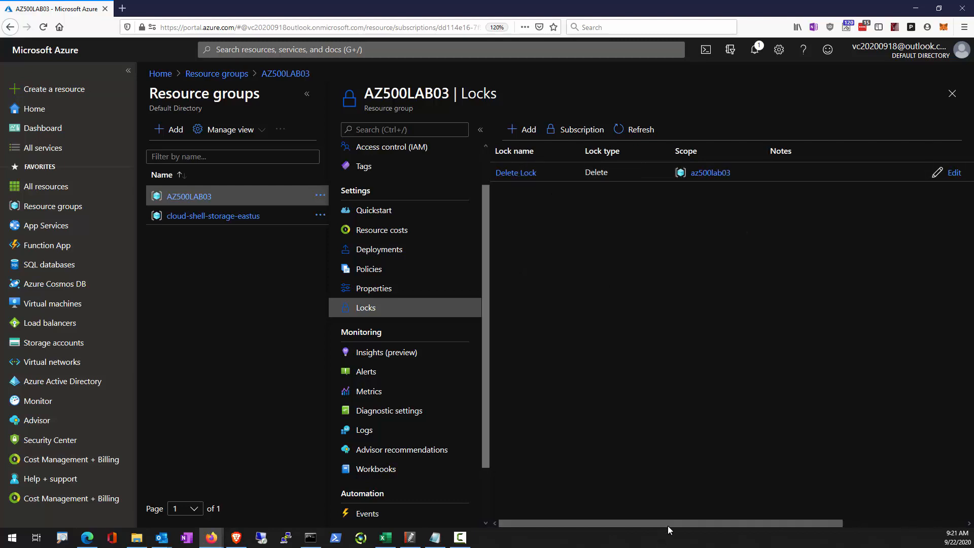
# Step: Set Secure transfer required to Disabled in the configuration of the storage account inside AZ500LAB03 and save it
pyautogui.moveTo(667, 524)
pyautogui.mouseDown()
pyautogui.moveTo(816, 522)
pyautogui.moveTo(659, 519)
pyautogui.mouseUp()
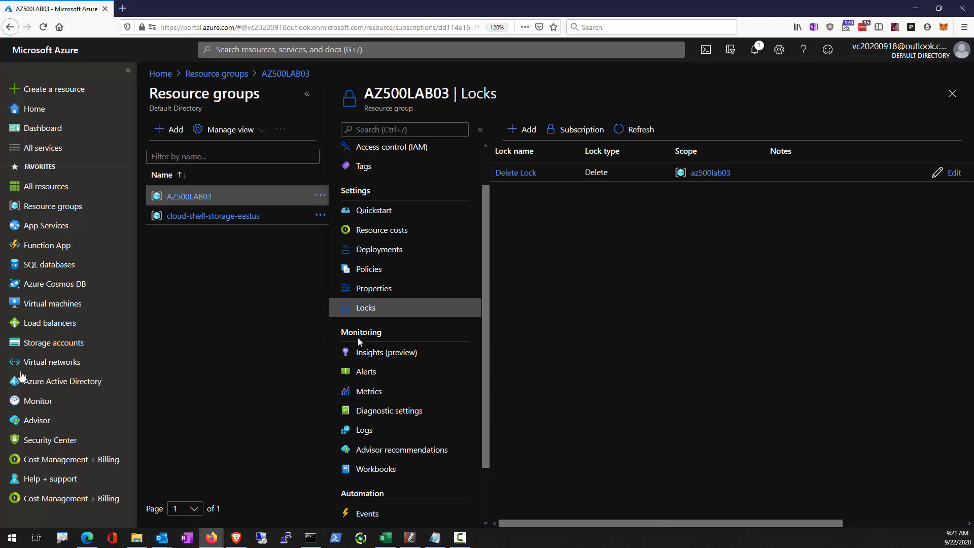
pyautogui.scroll(2, 397, 193)
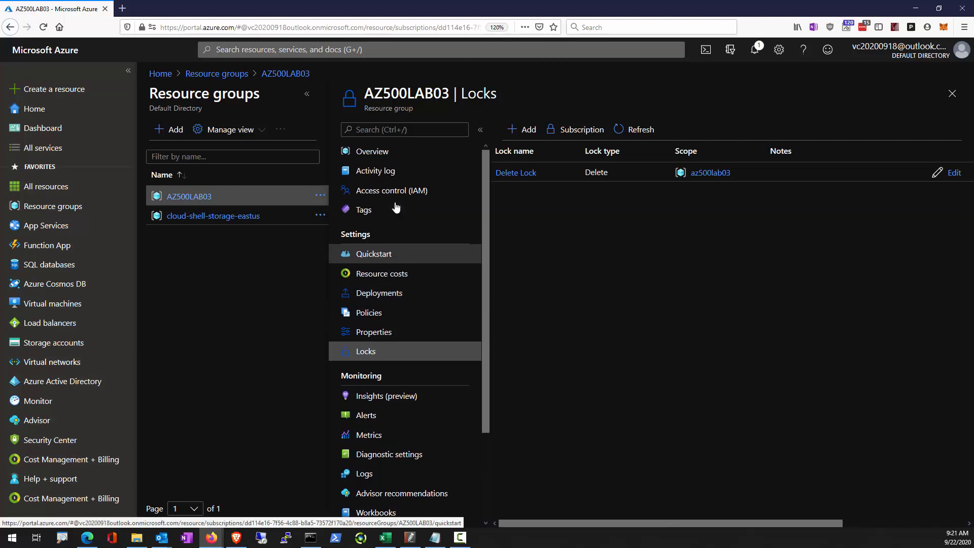
pyautogui.click(369, 151)
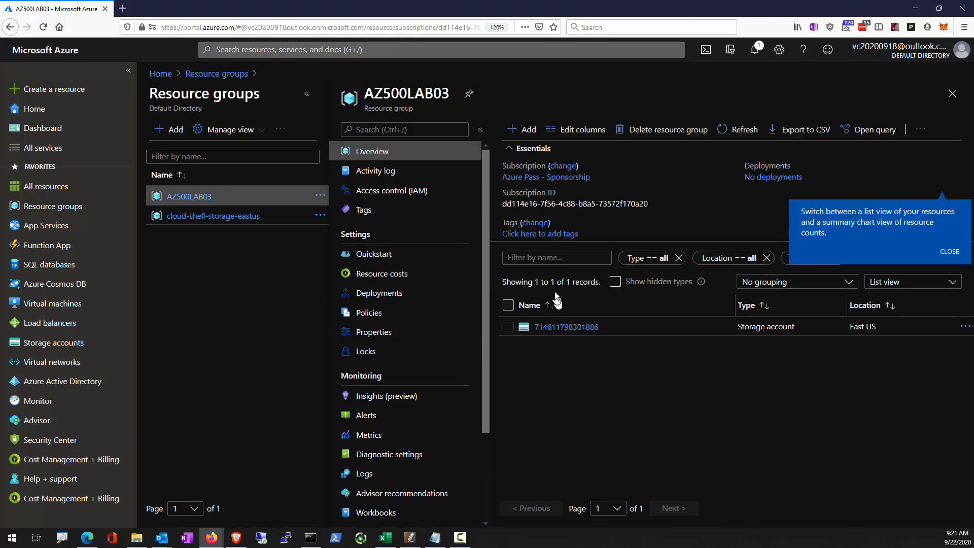
pyautogui.click(548, 330)
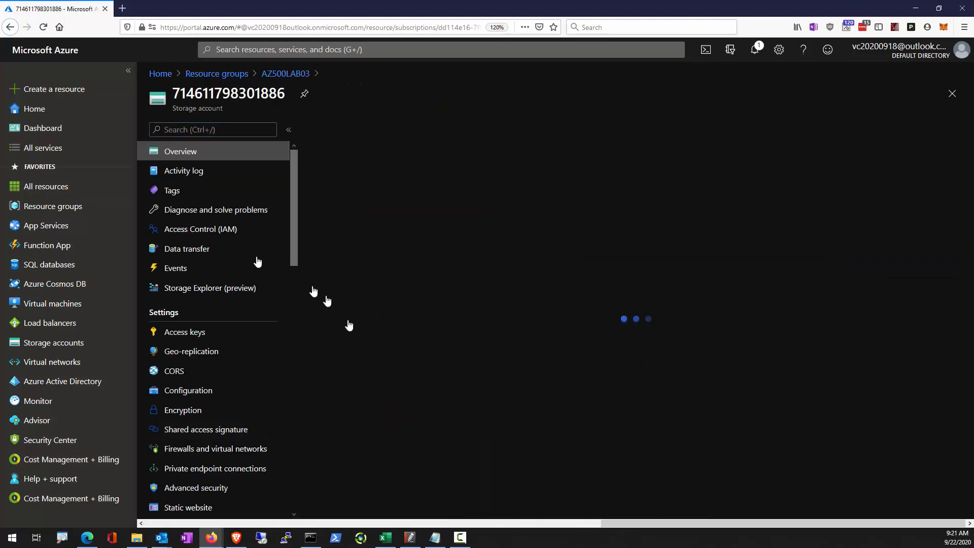
pyautogui.click(202, 390)
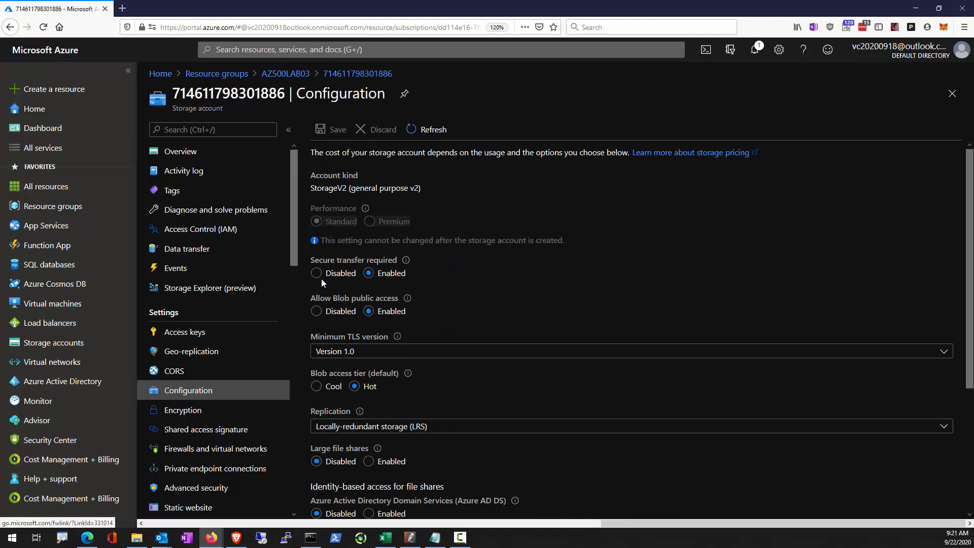
pyautogui.click(319, 273)
pyautogui.click(332, 130)
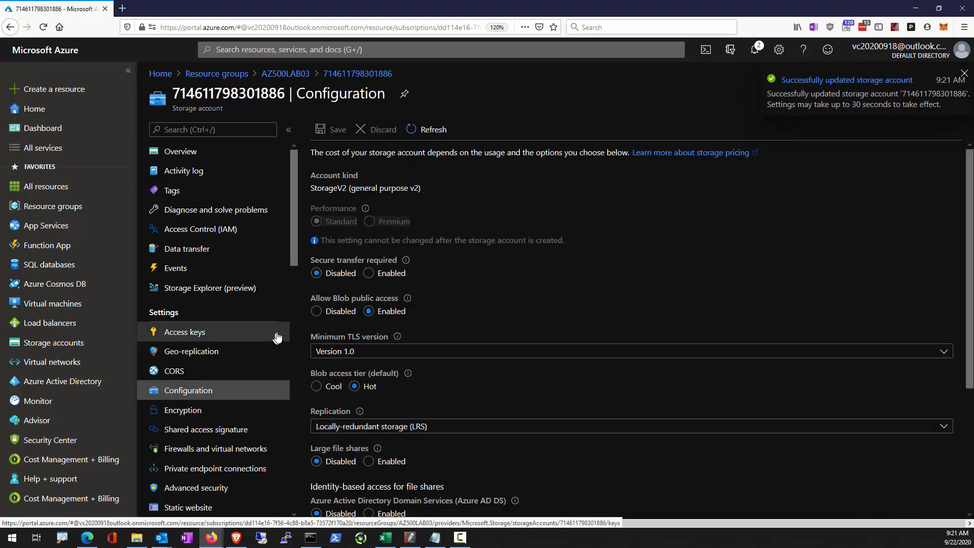
# Step: Try to delete the storage account from its overview
pyautogui.click(238, 152)
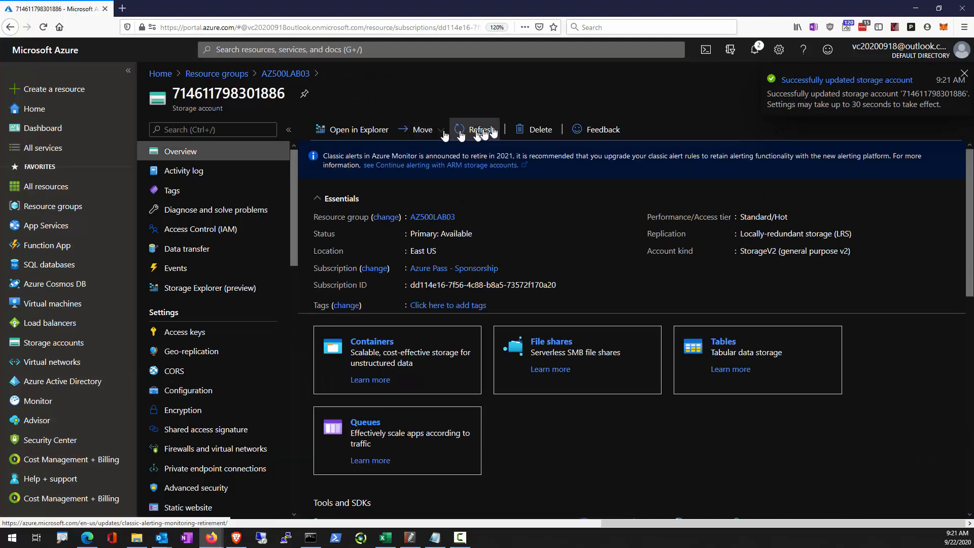
pyautogui.click(537, 129)
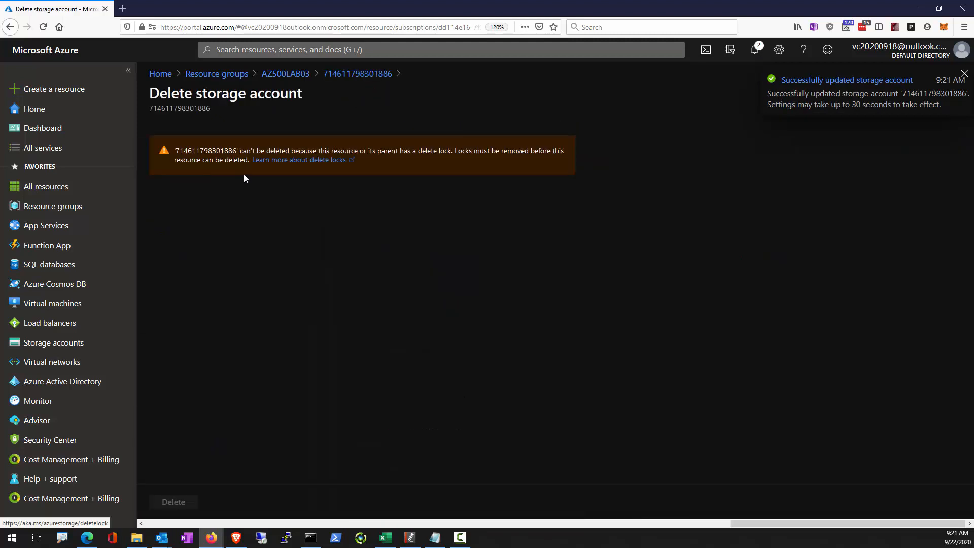